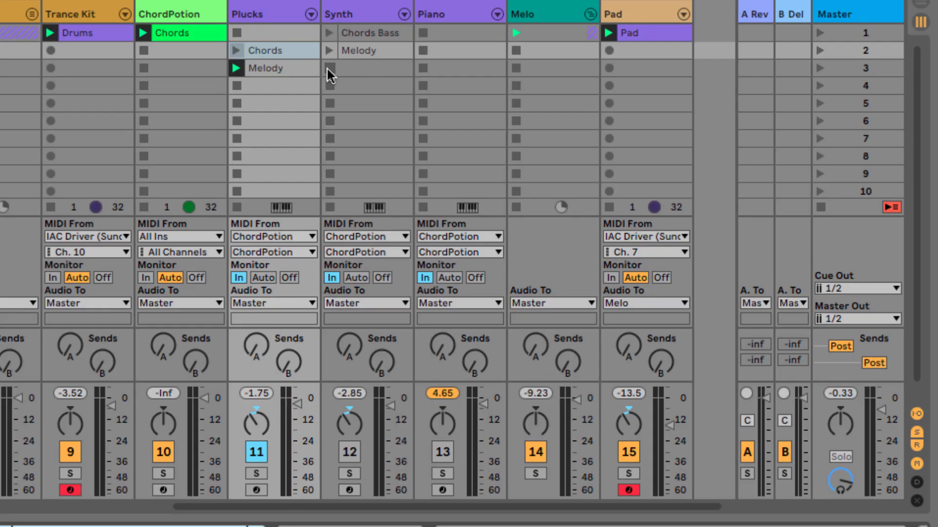
Display the notes of the Plucks track's Melody clip and control playback.
left_click(298, 67)
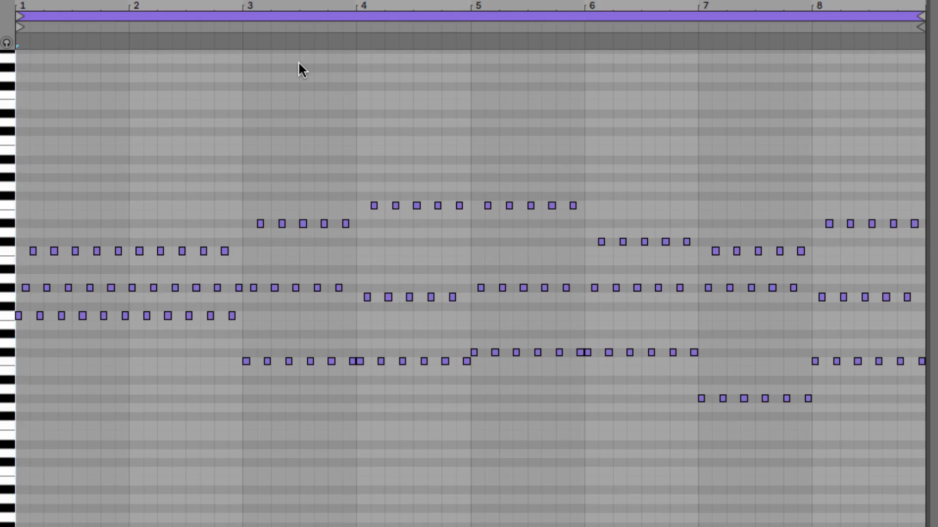
key("space")
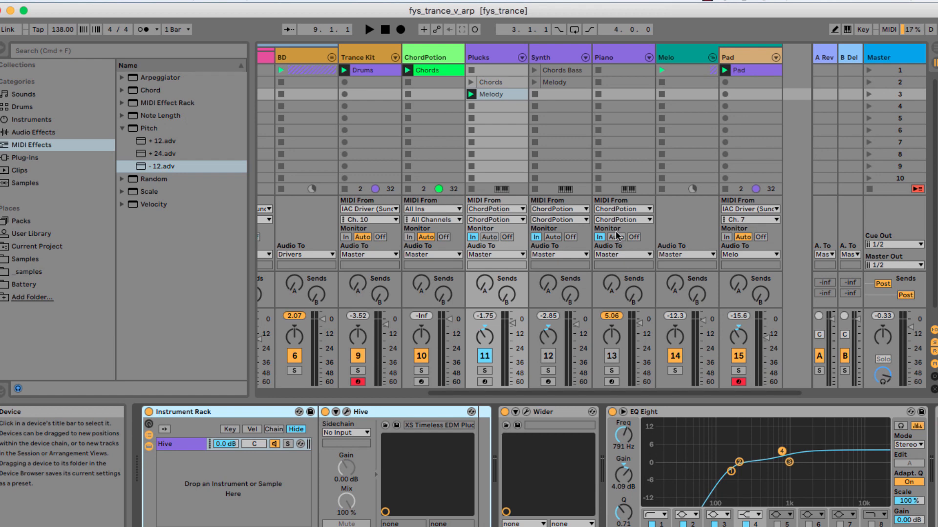
Open the ChordPotion plug-in on its track and switch to slot 4.
left_click(436, 55)
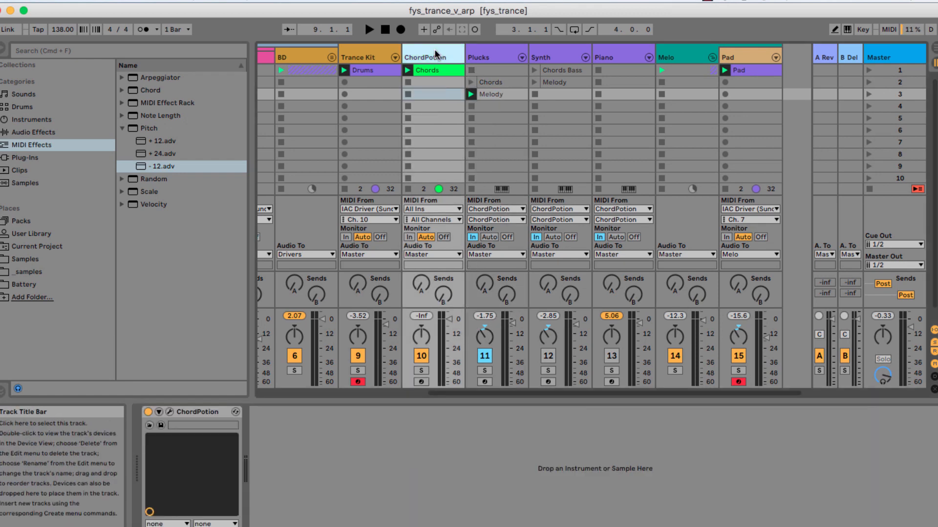
left_click(169, 413)
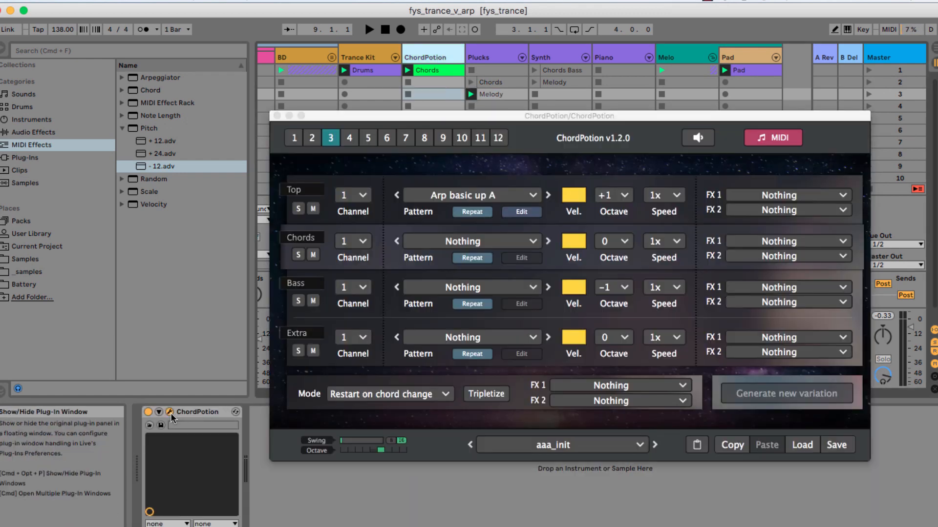
left_click(349, 138)
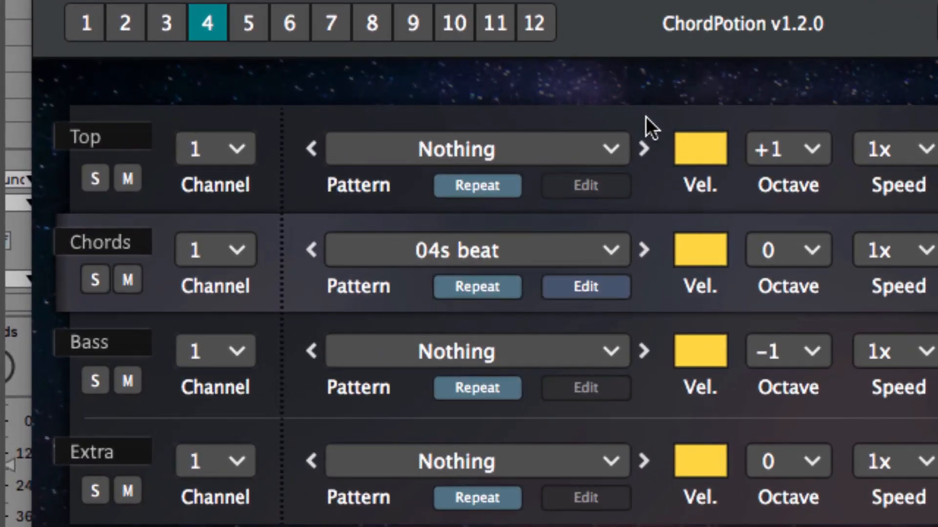
Set the Chords line's pattern to Nothing and the Top line's pattern to Arp basic down A.
left_click(608, 254)
left_click(556, 218)
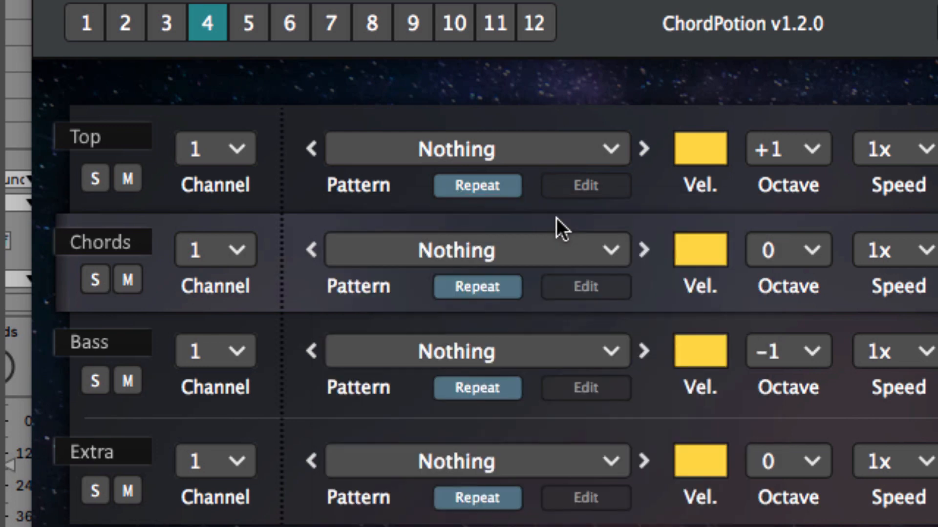
left_click(611, 149)
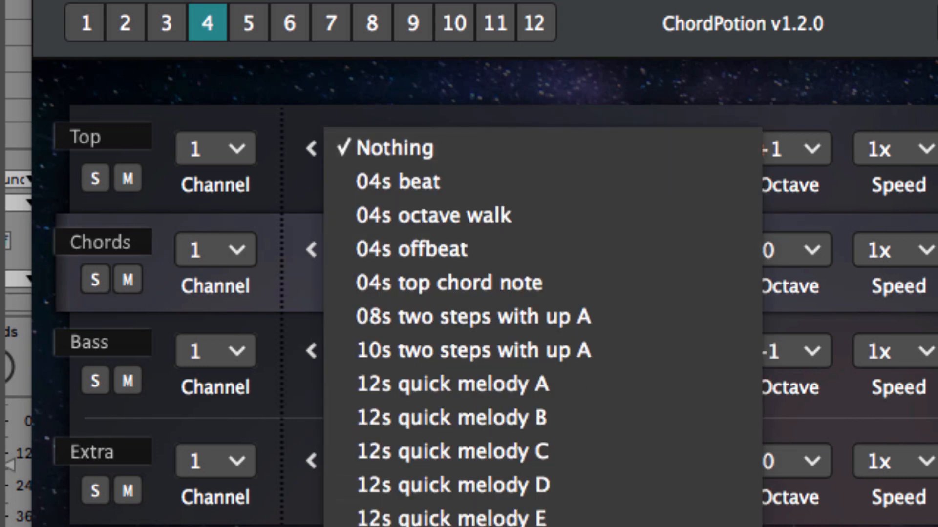
scroll(542, 327, "down", 10)
scroll(513, 444, "down", 8)
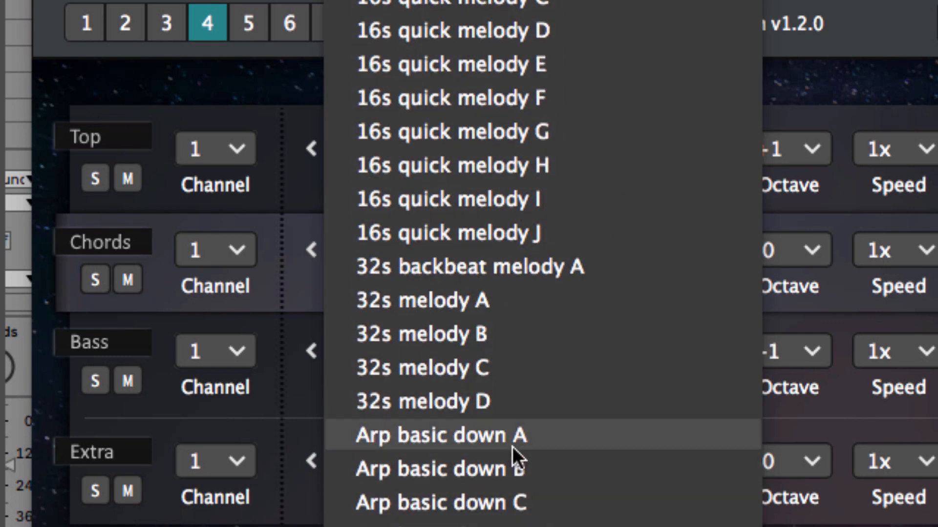
left_click(515, 441)
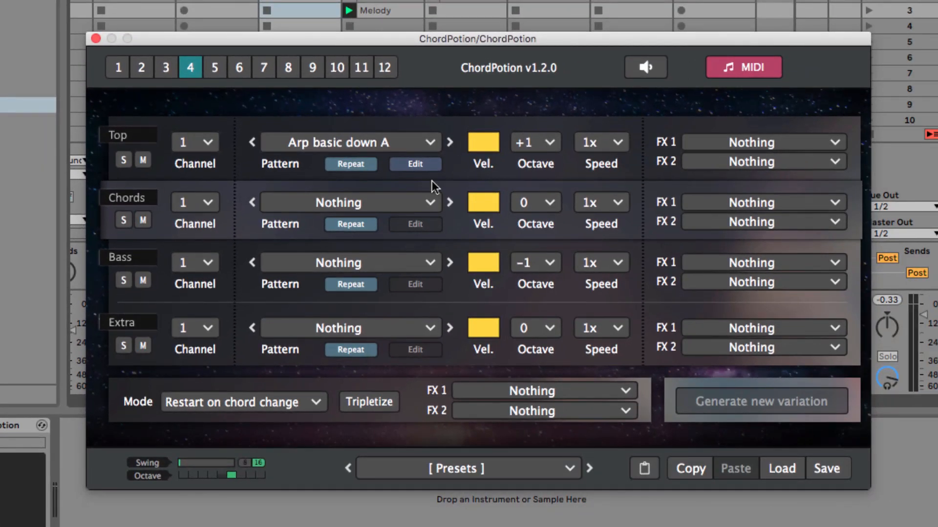
Audition the Arp basic down up patterns A to E, plus Arp basic up A and B, on the Top line.
left_click(430, 143)
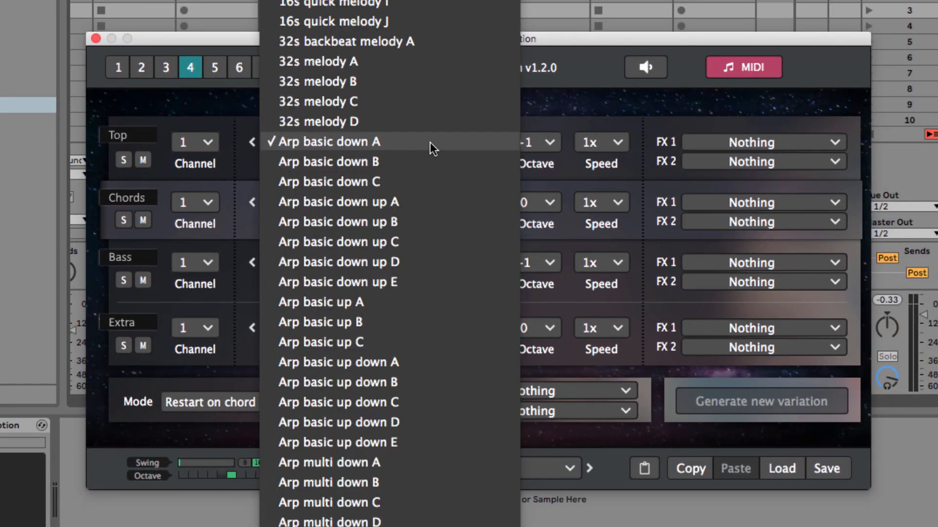
left_click(399, 201)
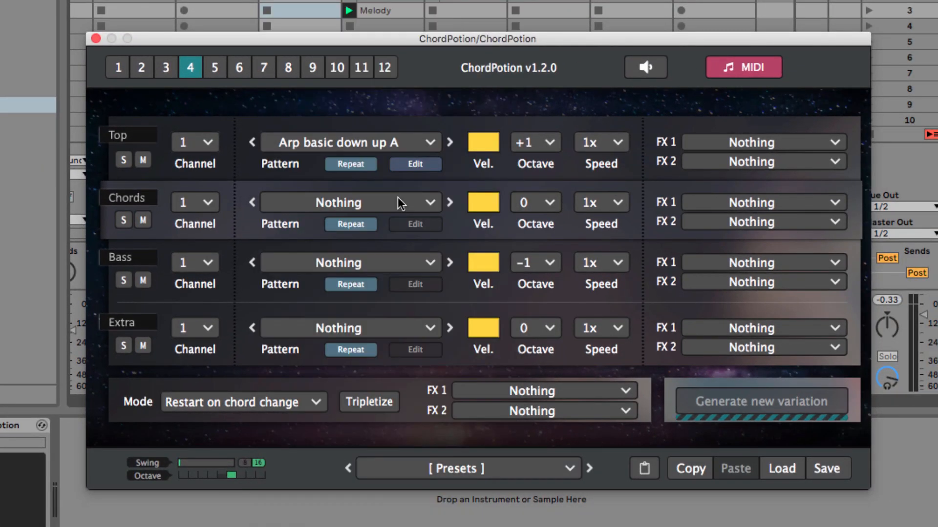
left_click(450, 144)
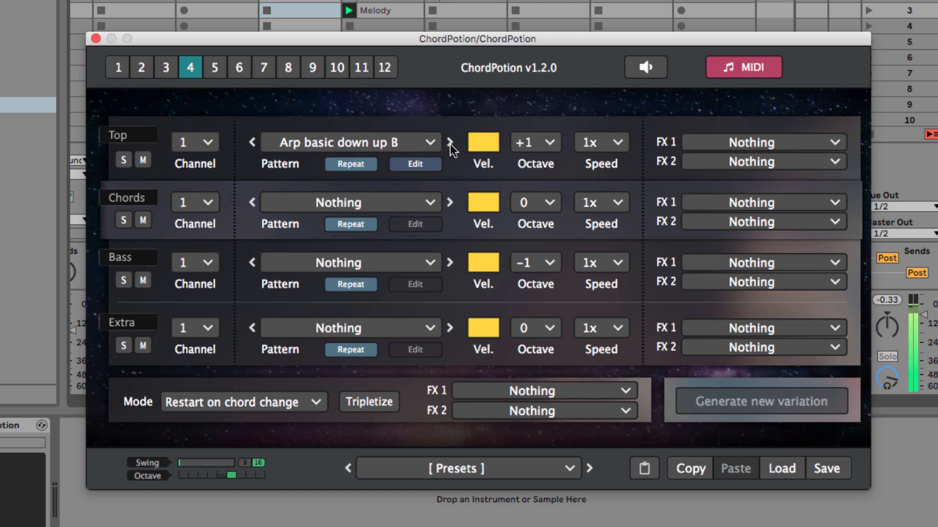
left_click(449, 145)
left_click(449, 145)
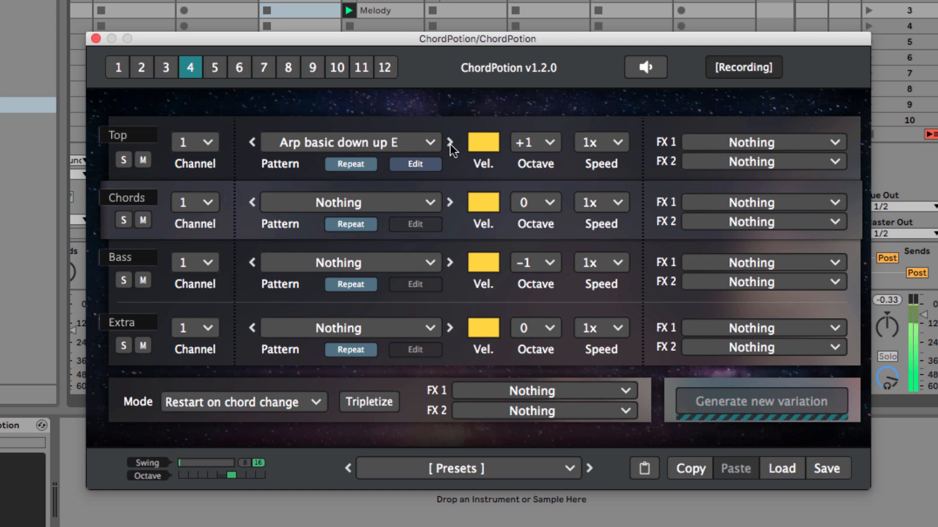
left_click(450, 144)
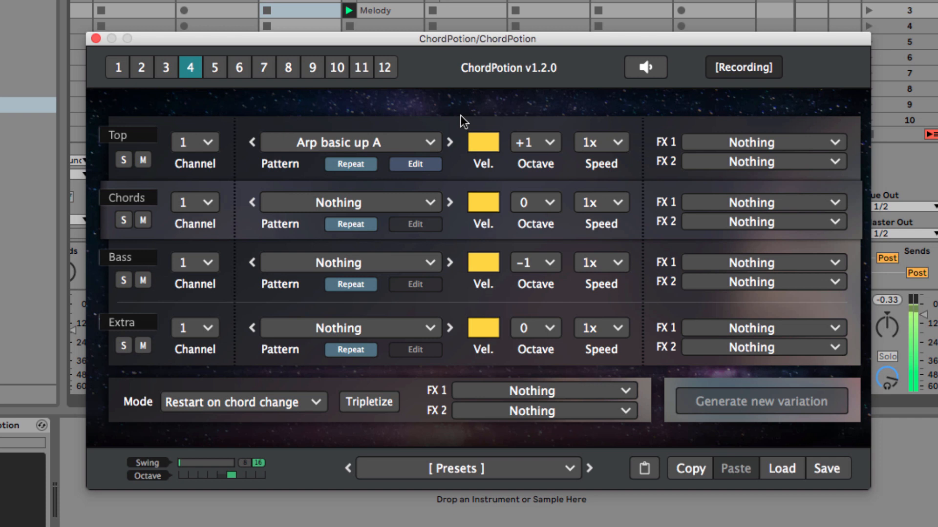
left_click(450, 143)
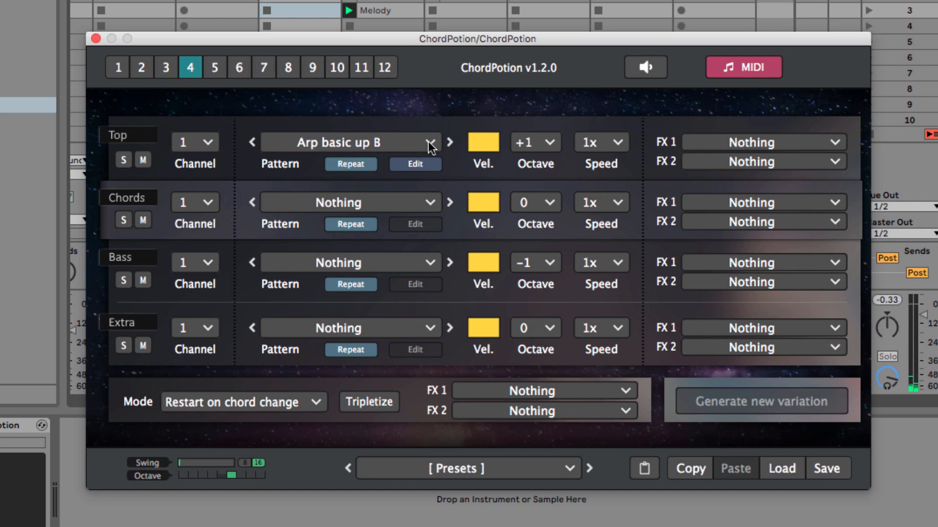
Return the Top line's pattern to Arp basic down A.
left_click(430, 144)
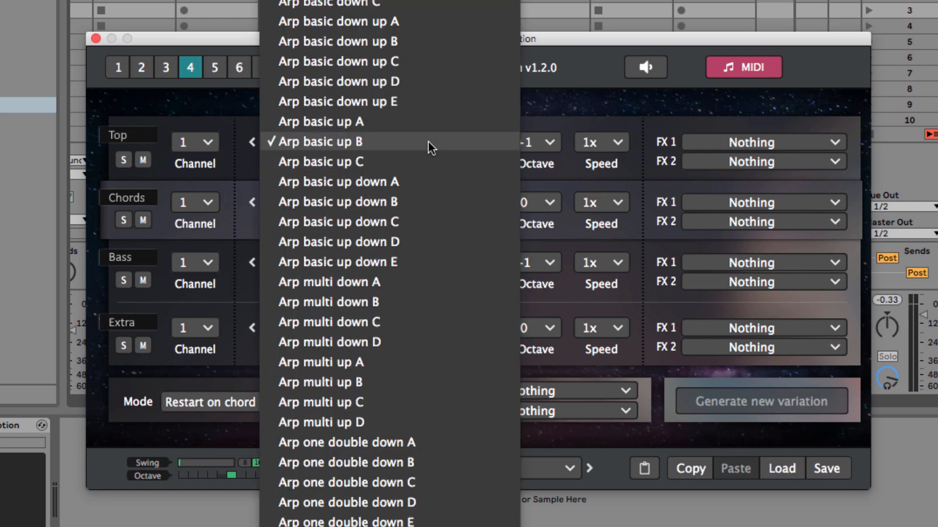
scroll(429, 144, "up", 5)
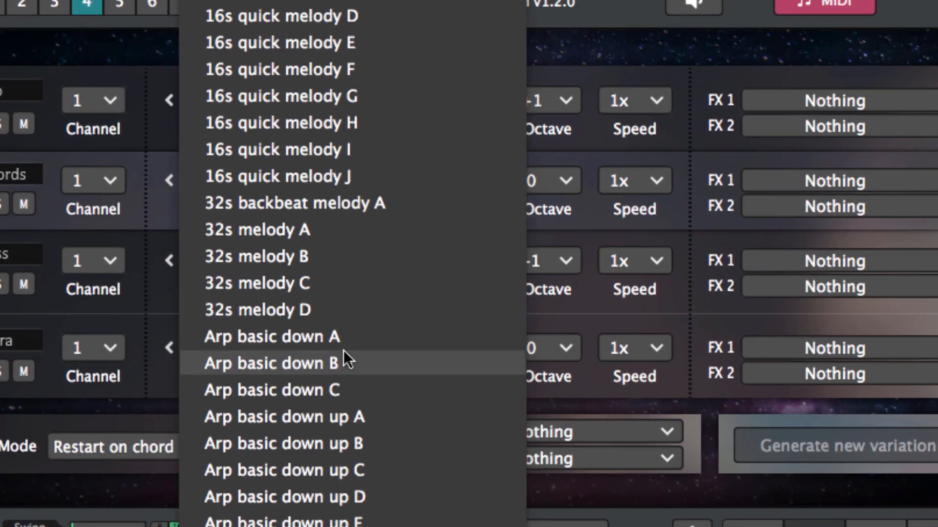
left_click(341, 337)
Add a fourth step with note 2 to the Top line's pattern, and set the mode to Keep on running.
left_click(391, 129)
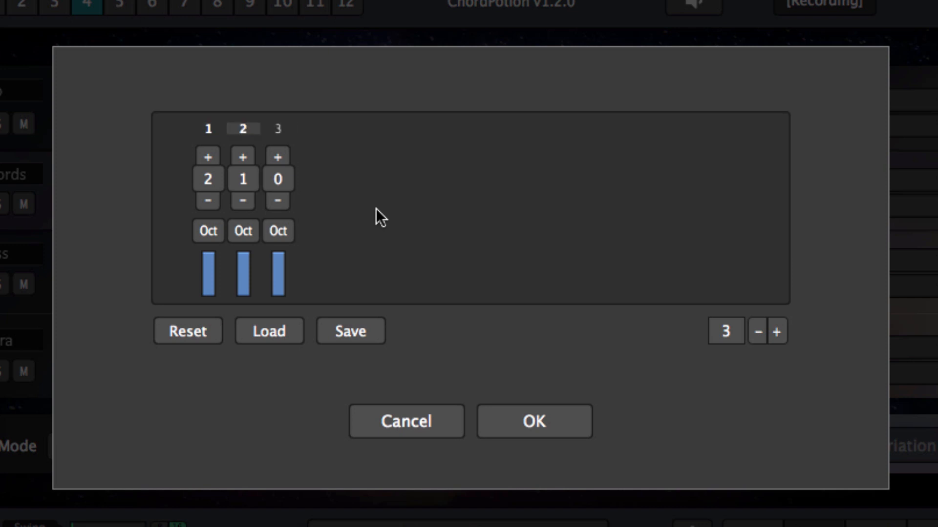
left_click(777, 333)
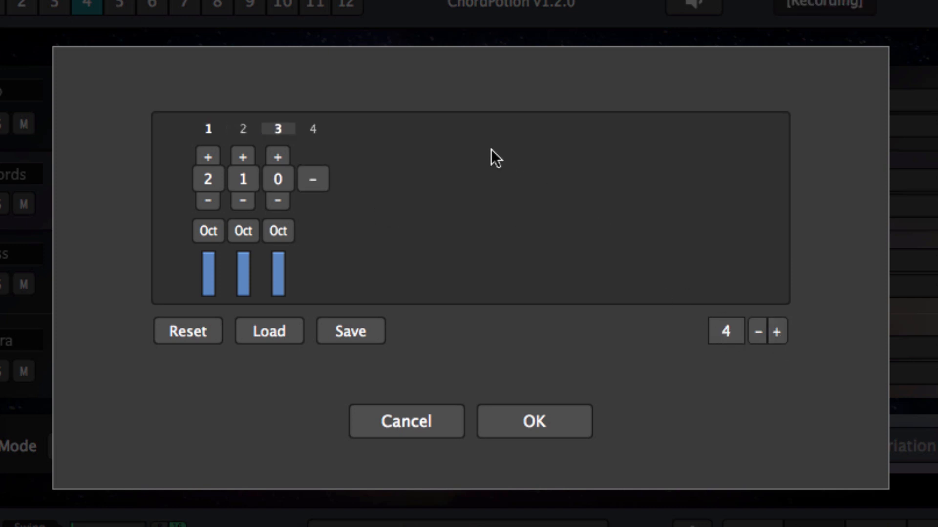
left_click(321, 179)
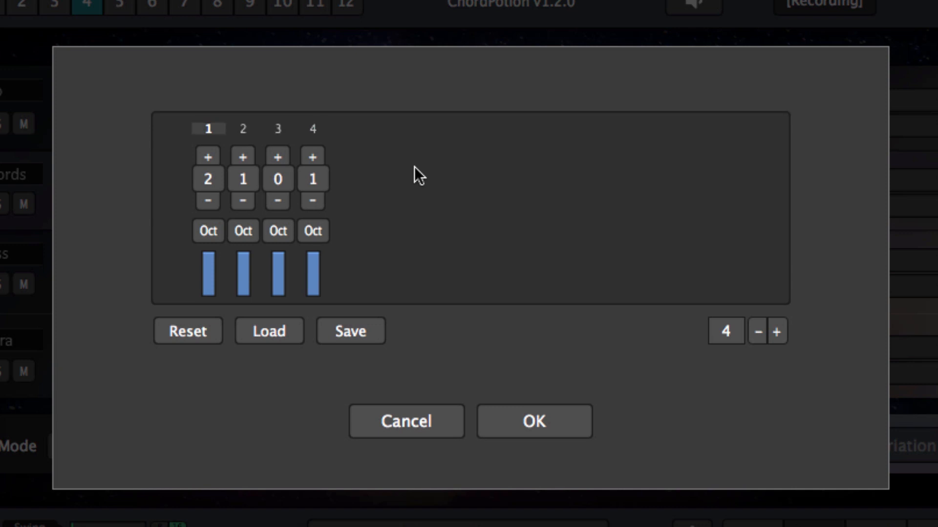
left_click(311, 148)
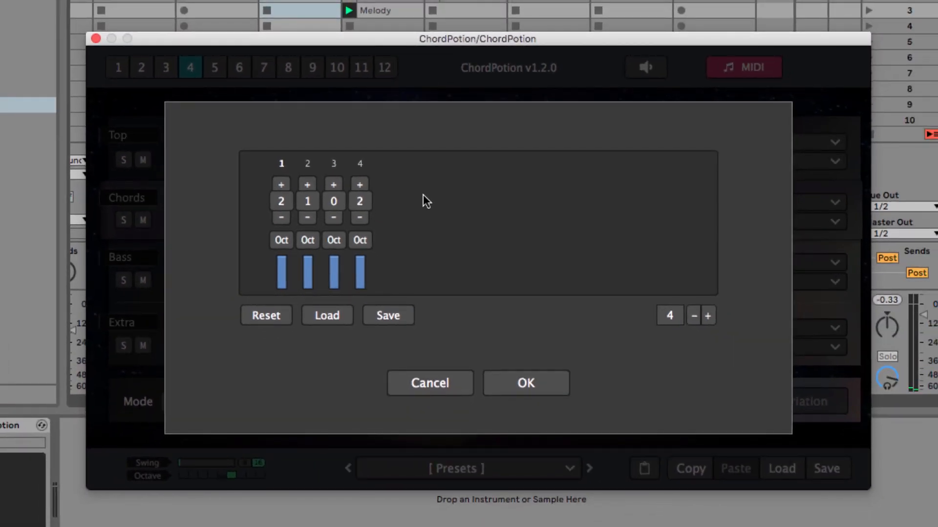
left_click(519, 386)
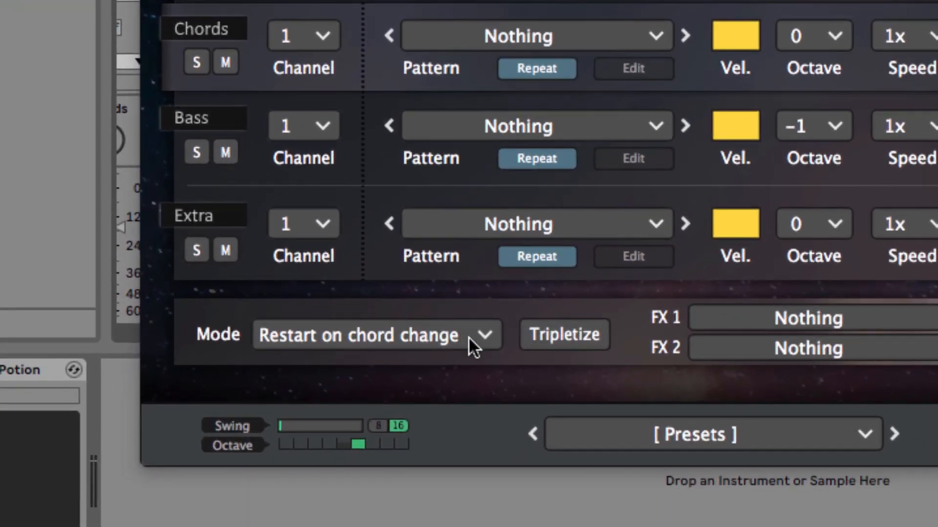
left_click(483, 336)
left_click(419, 401)
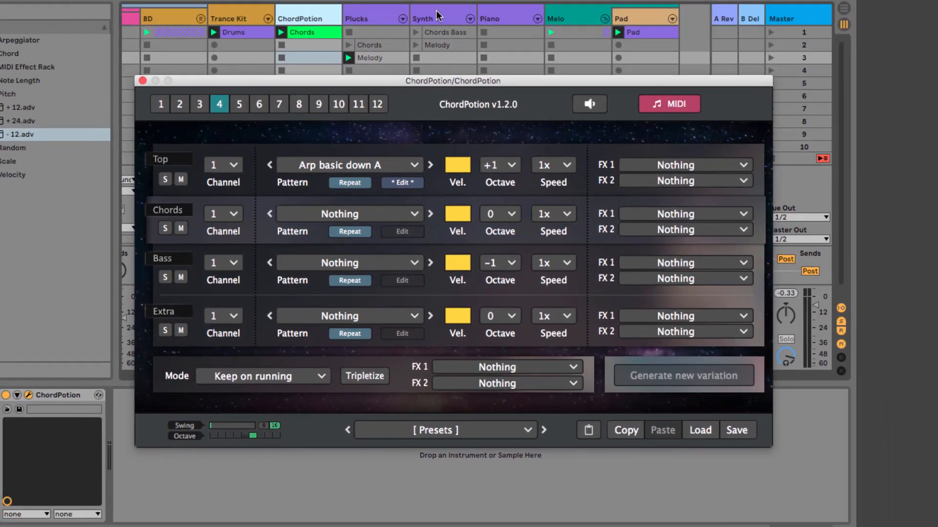
Activate the Synth track, deactivate the Plucks track, and return to the ChordPotion track.
left_click(437, 13)
left_click(427, 336)
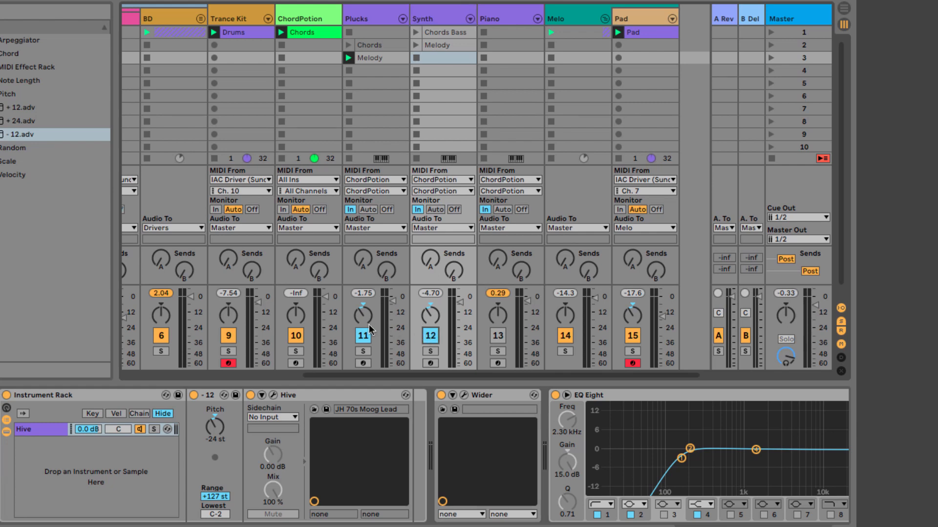
left_click(362, 335)
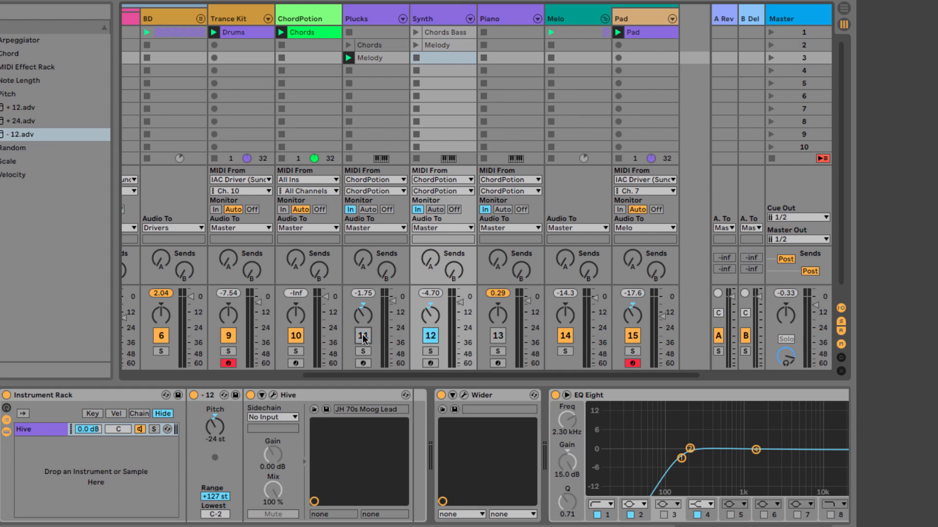
left_click(318, 18)
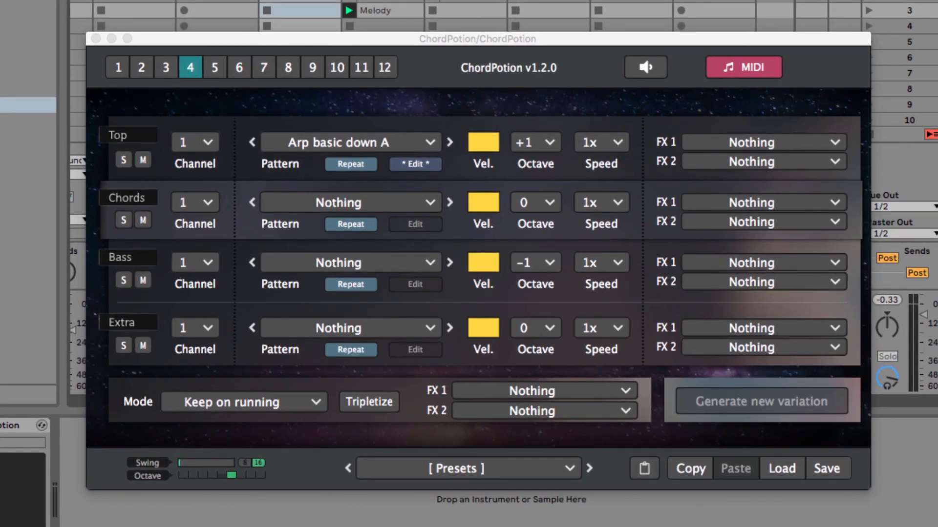
Clear all four steps of the Top line's pattern and set its length to 16 steps.
left_click(428, 168)
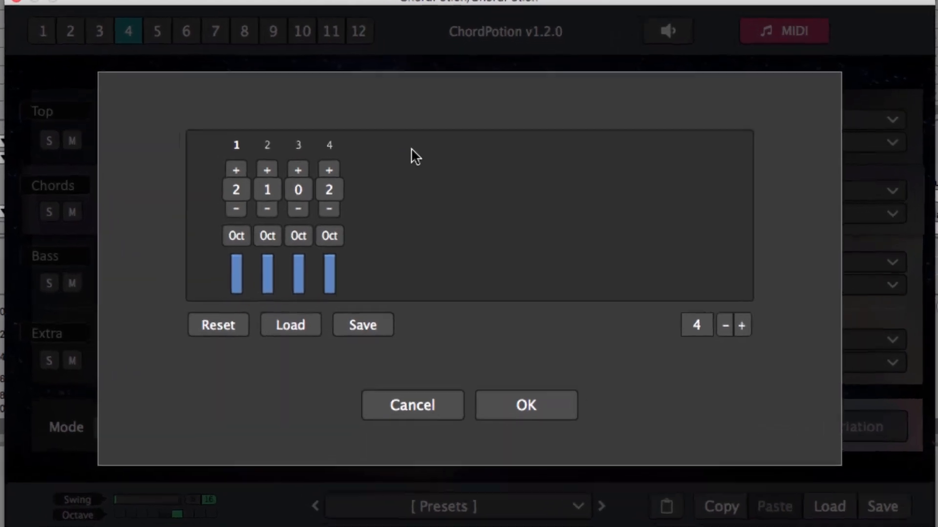
left_click(222, 188)
left_click(254, 185)
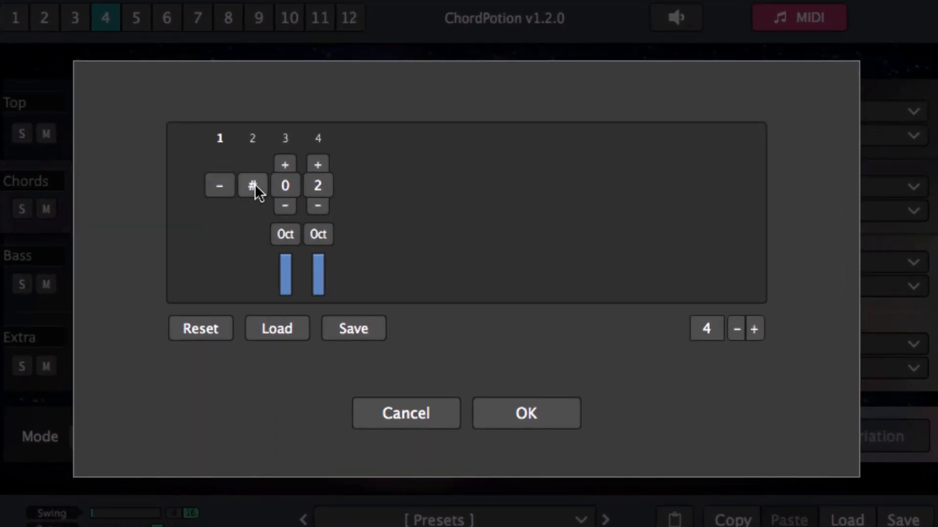
left_click(291, 185)
left_click(315, 186)
left_click(716, 328)
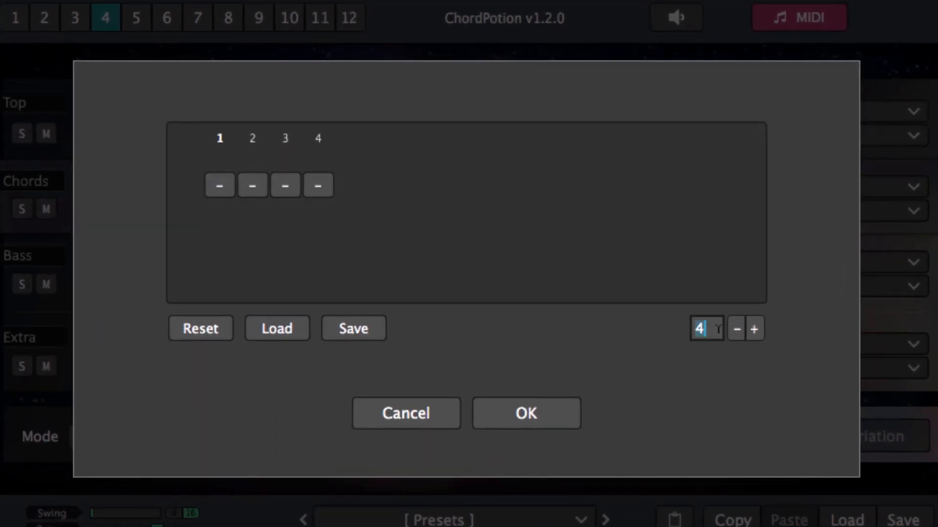
type("16")
key("Return")
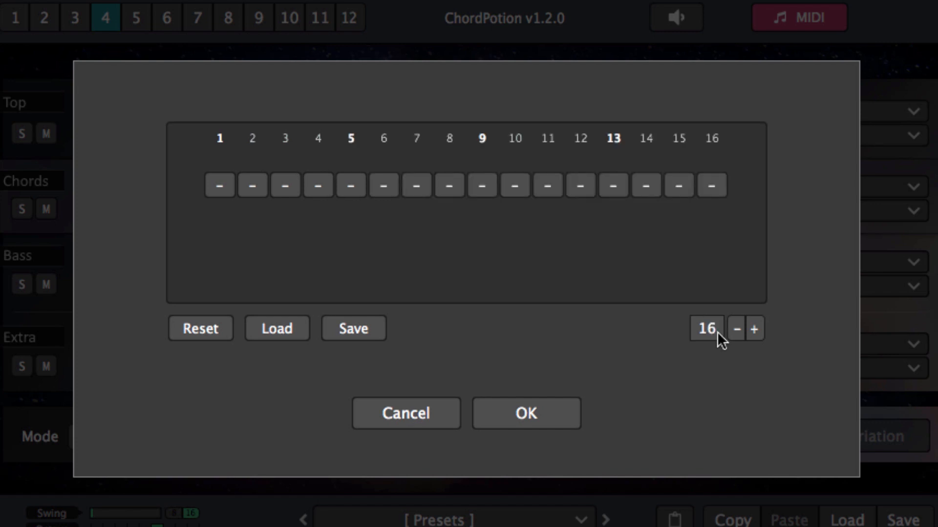
Set step 5 to note 1, step 7 to note 2 and step 9 to #, and audition the pattern.
left_click(350, 188)
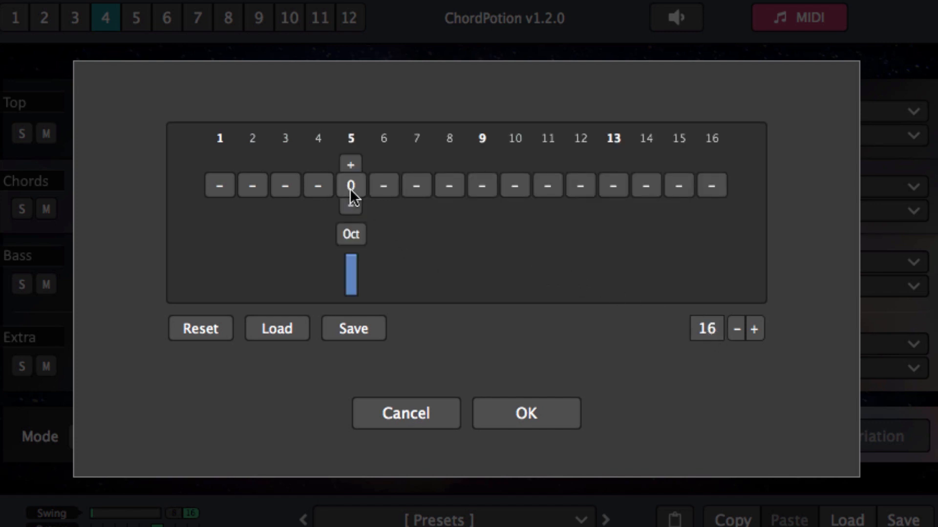
left_click(418, 186)
left_click(416, 165)
left_click(416, 165)
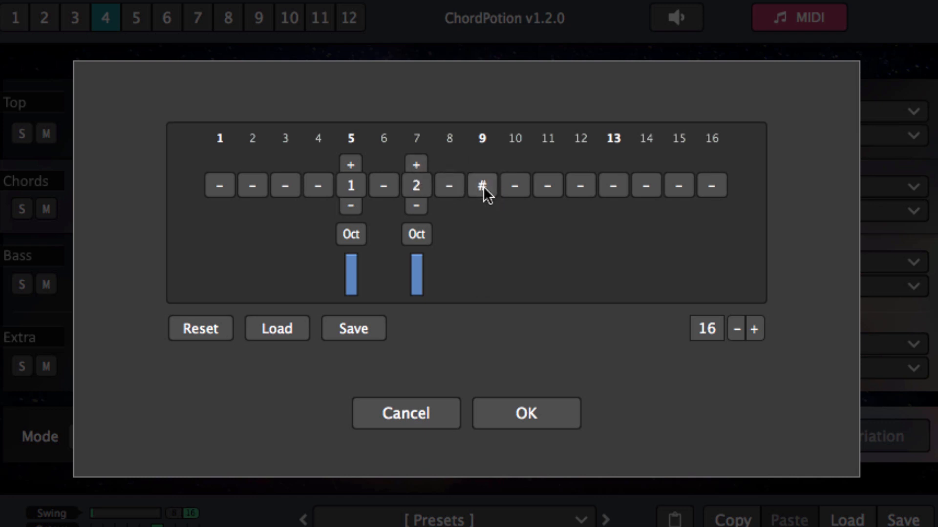
key("space")
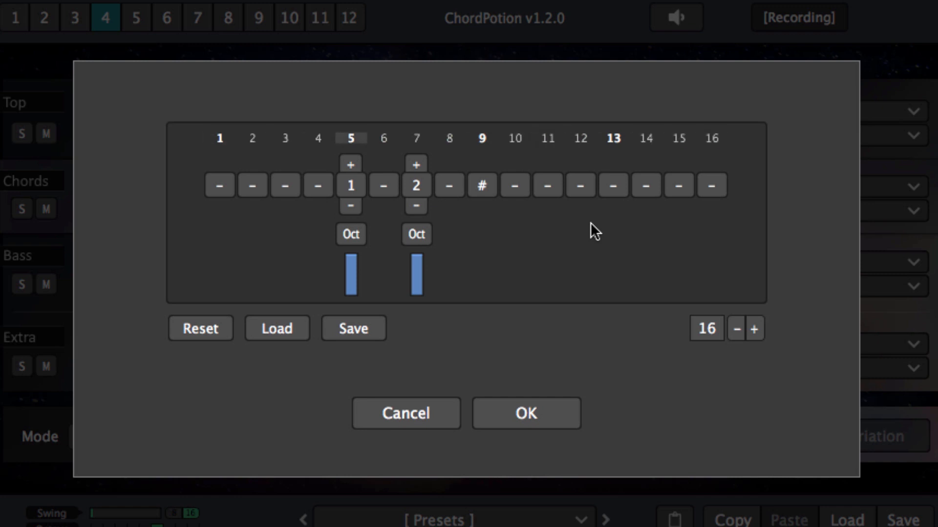
key("space")
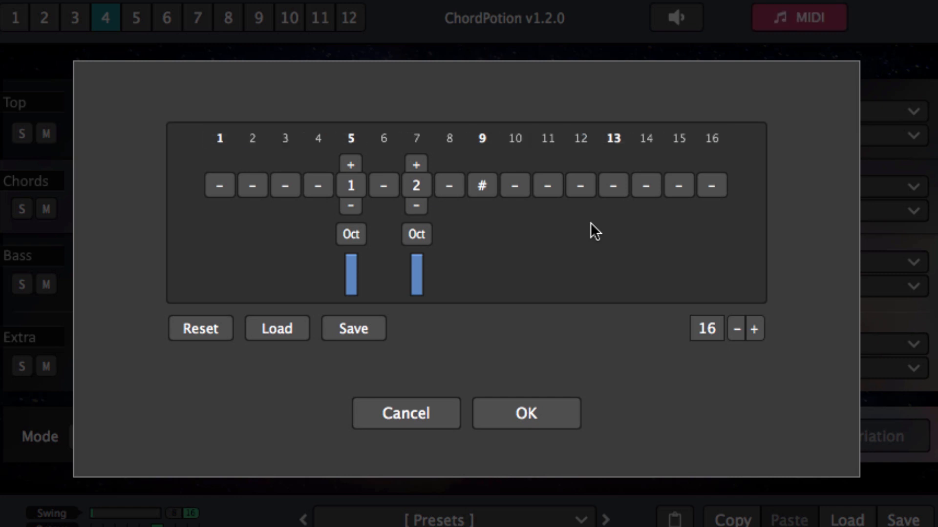
Extend the Top line's pattern to 32 steps and show steps 17 to 32.
left_click(707, 328)
key("Return")
left_click(752, 230)
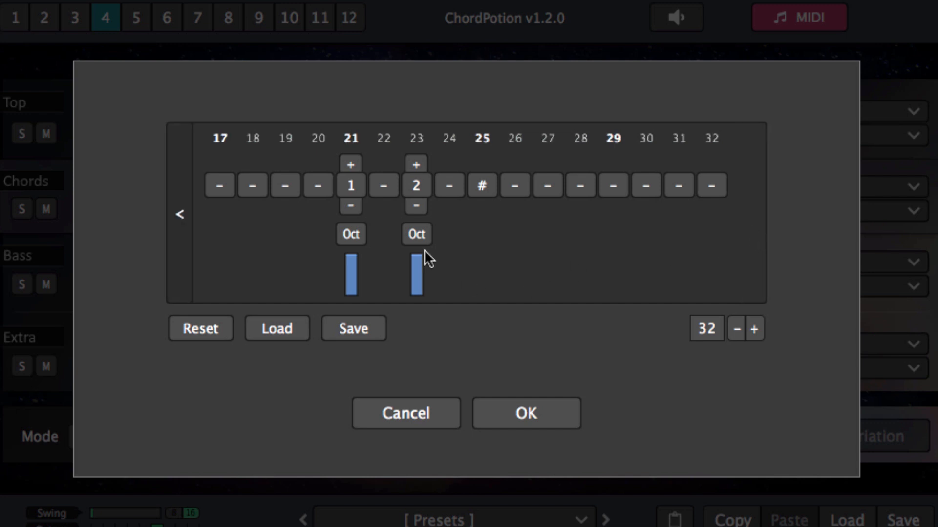
Set step 21 to note 2, step 23 to note 1 and step 25 to note 2 in the Top line's pattern.
left_click(418, 205)
left_click(482, 184)
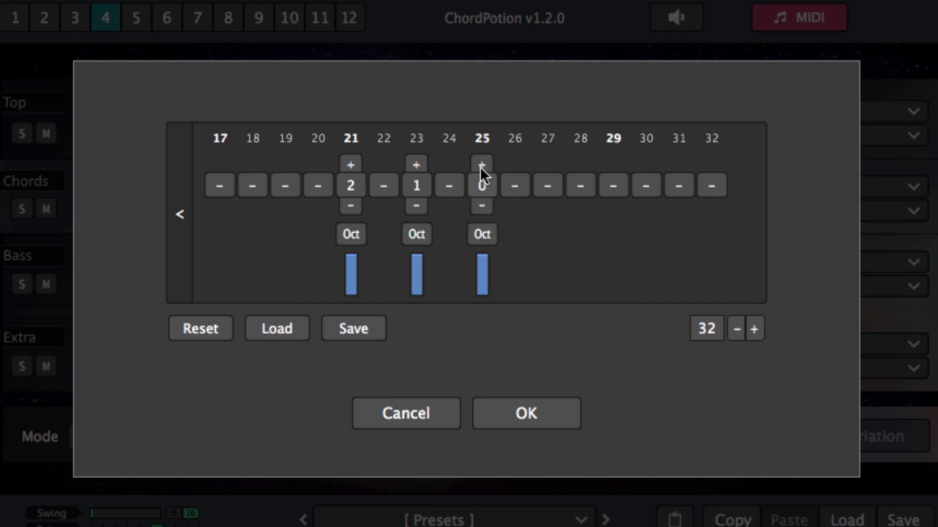
left_click(481, 165)
left_click(481, 165)
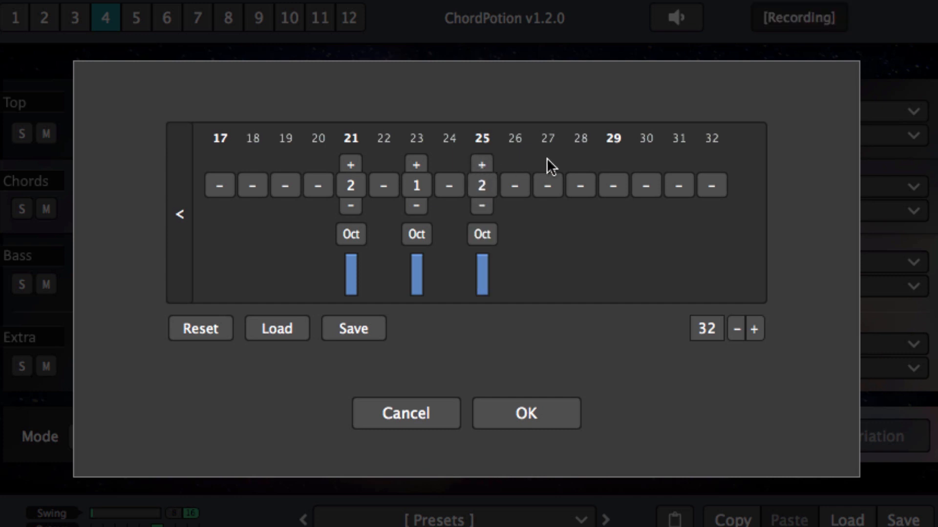
Set step 27 to #, step 29 to note 3 and step 31 to note 2.
left_click(553, 186)
double_click(614, 187)
left_click(613, 165)
left_click(613, 165)
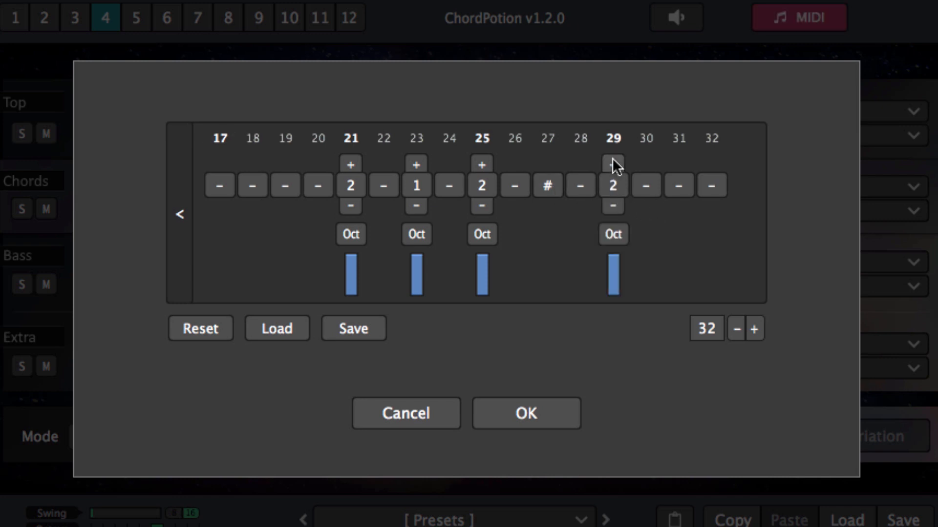
left_click(613, 165)
double_click(679, 186)
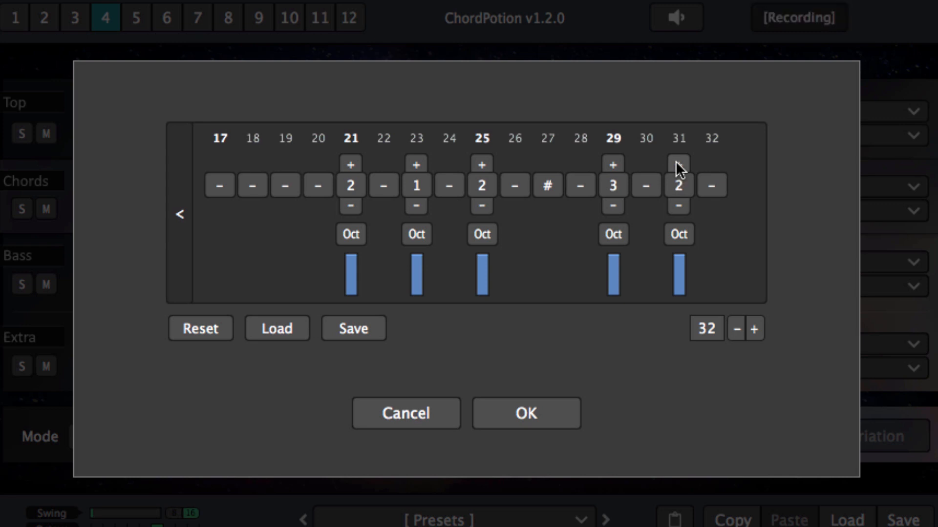
Check steps 1 to 16, return to steps 17 to 32 and accept the edited pattern.
left_click(173, 212)
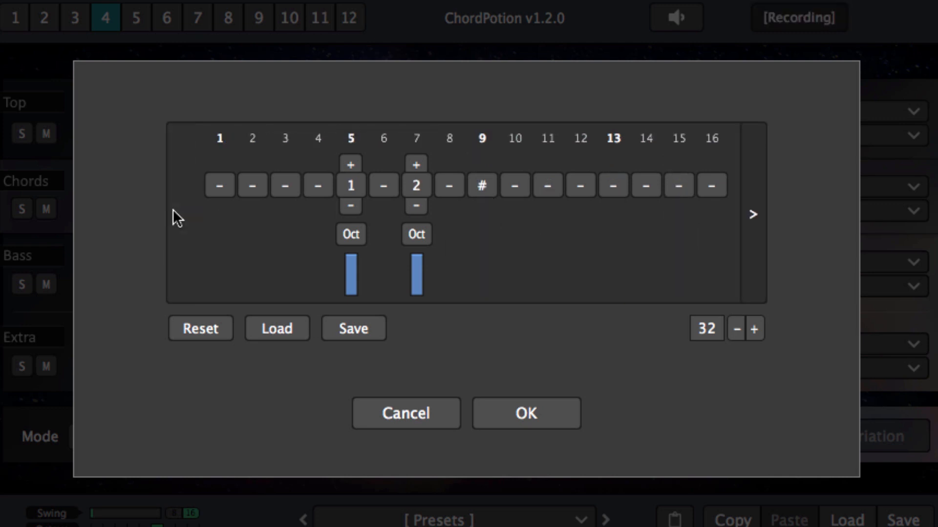
left_click(219, 189)
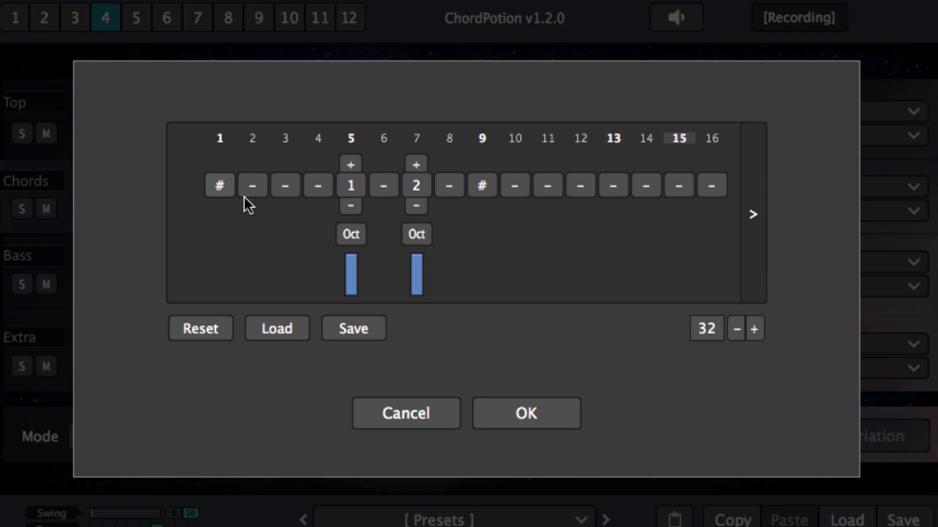
left_click(760, 234)
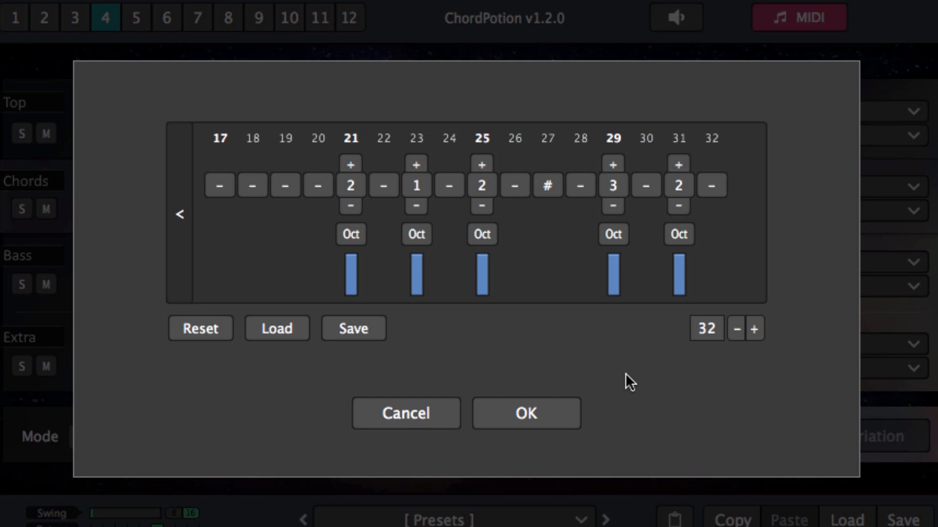
left_click(537, 415)
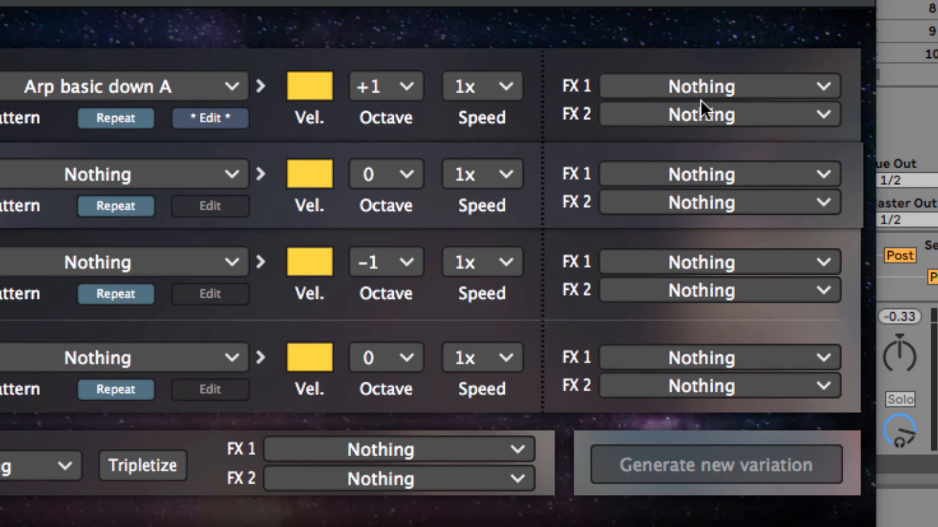
Set the Top line's FX 1 to Add notes (S) and its FX 2 to Remove notes (M).
left_click(764, 77)
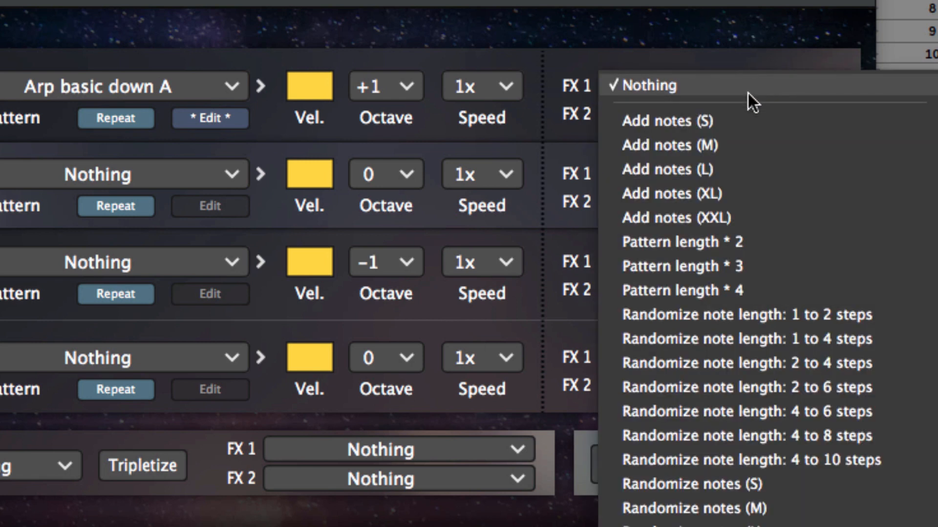
left_click(712, 124)
left_click(767, 118)
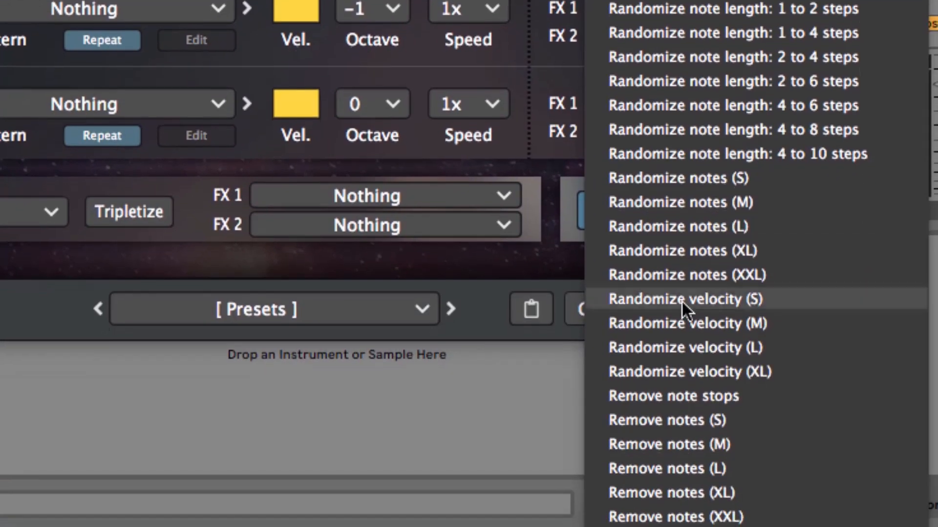
left_click(740, 443)
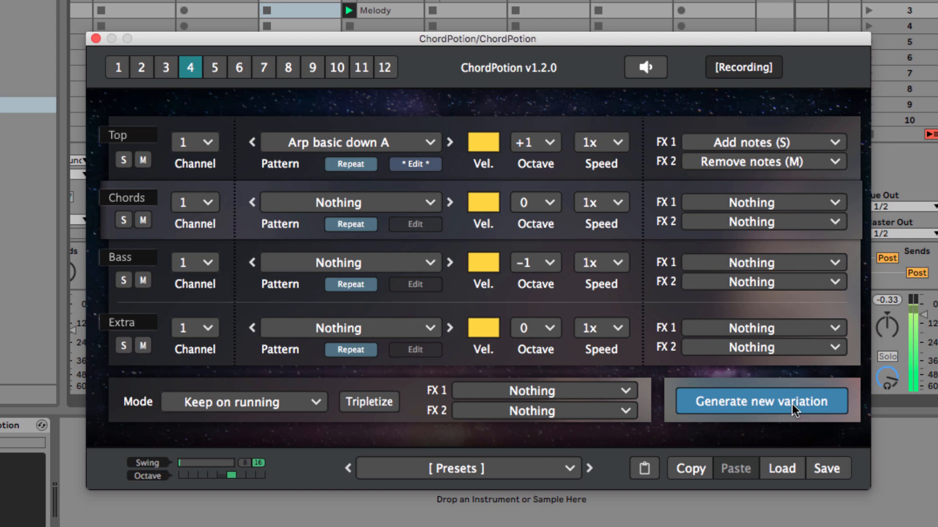
Generate two new variations of the Top line's melody, audition them, and stop playback.
left_click(793, 404)
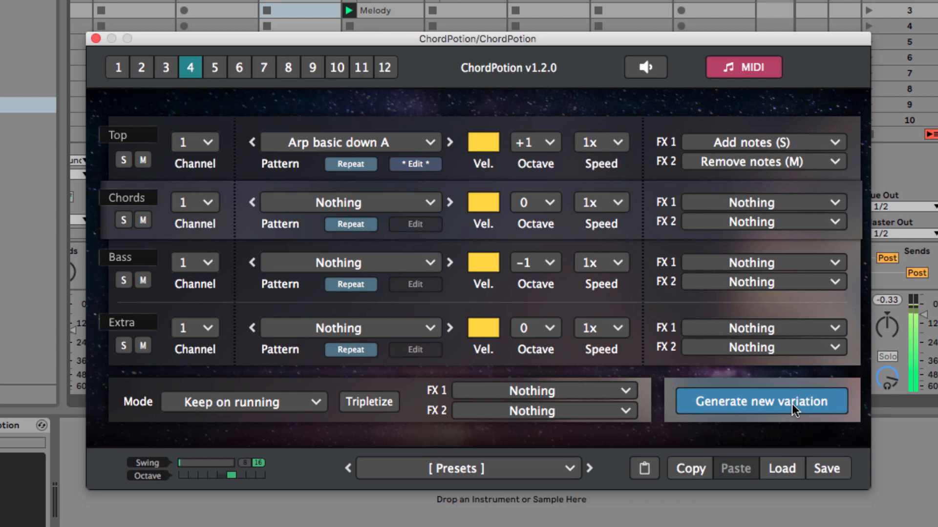
left_click(792, 404)
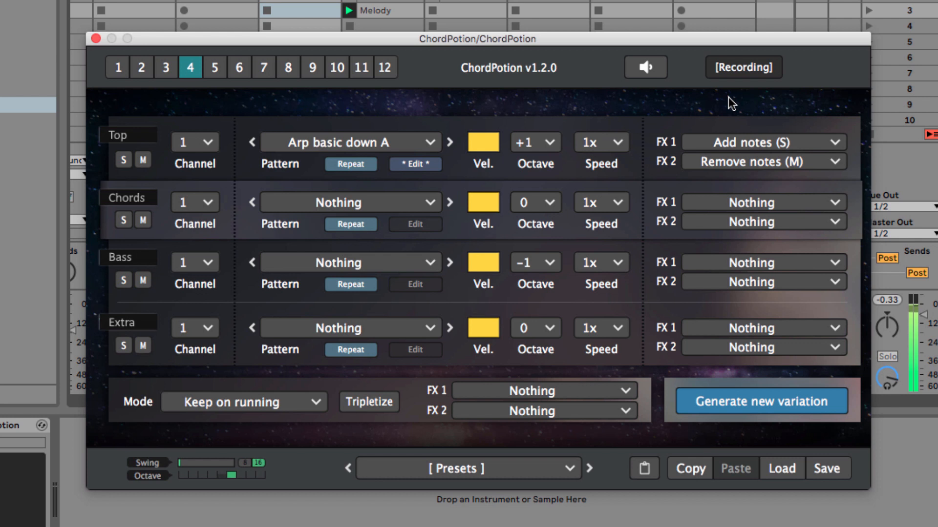
key("space")
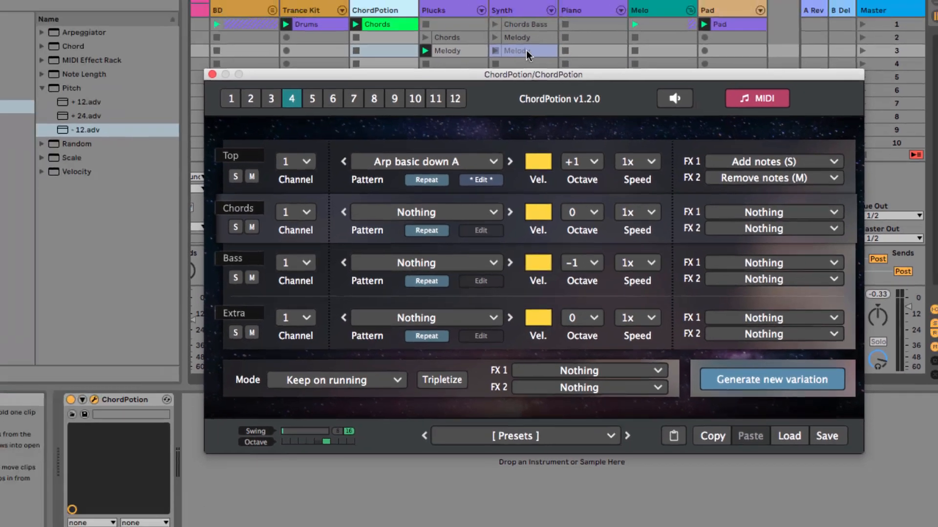
Open the Synth track's recorded Melody clip in the MIDI note editor and examine its notes over the wider octave range.
left_click(470, 14)
double_click(561, 76)
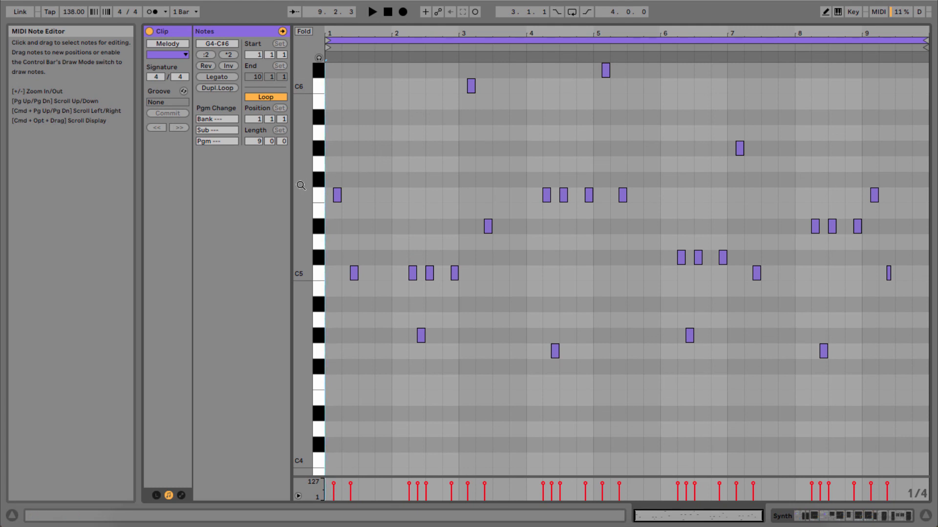
left_click_drag(318, 273, 341, 274)
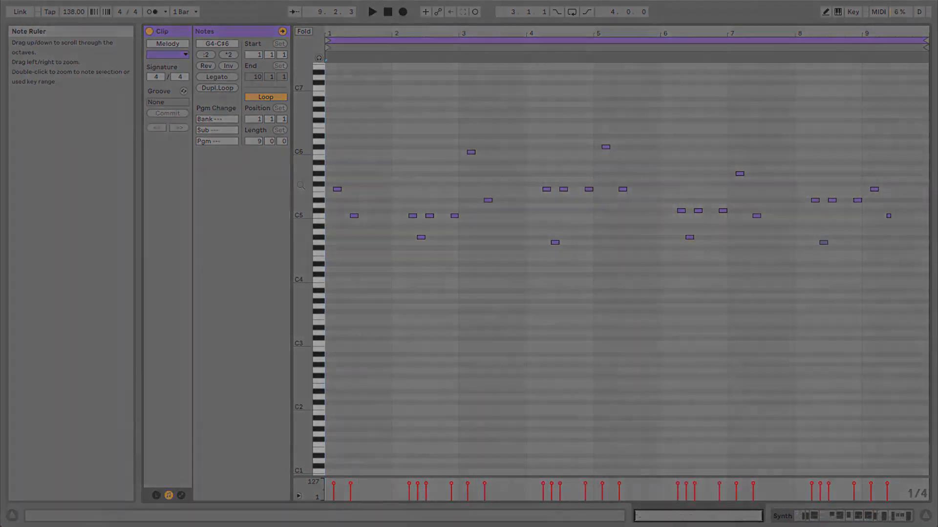